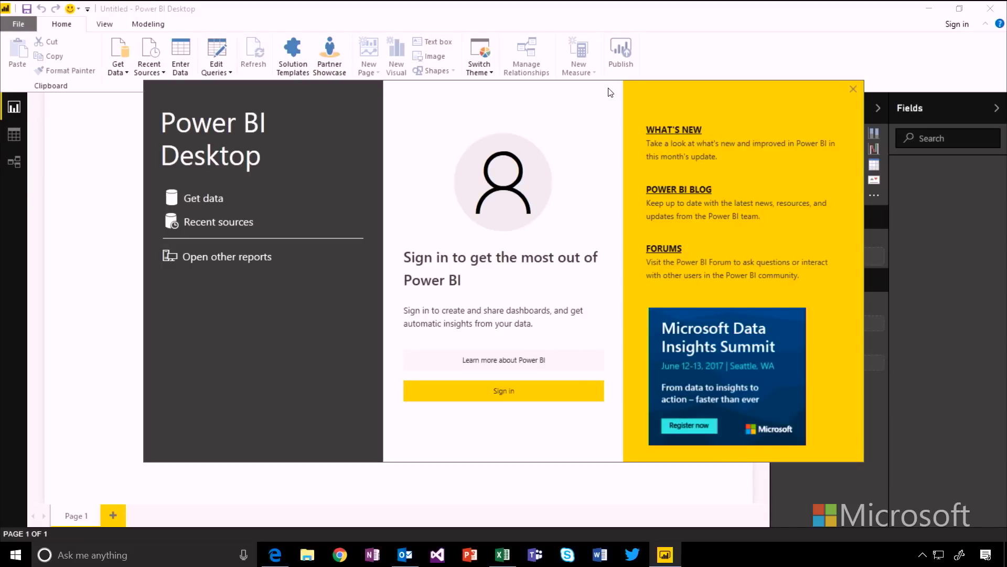
# Step: Connect to the Excel workbook Financial Sample.xlsx on the Desktop
pyautogui.click(205, 201)
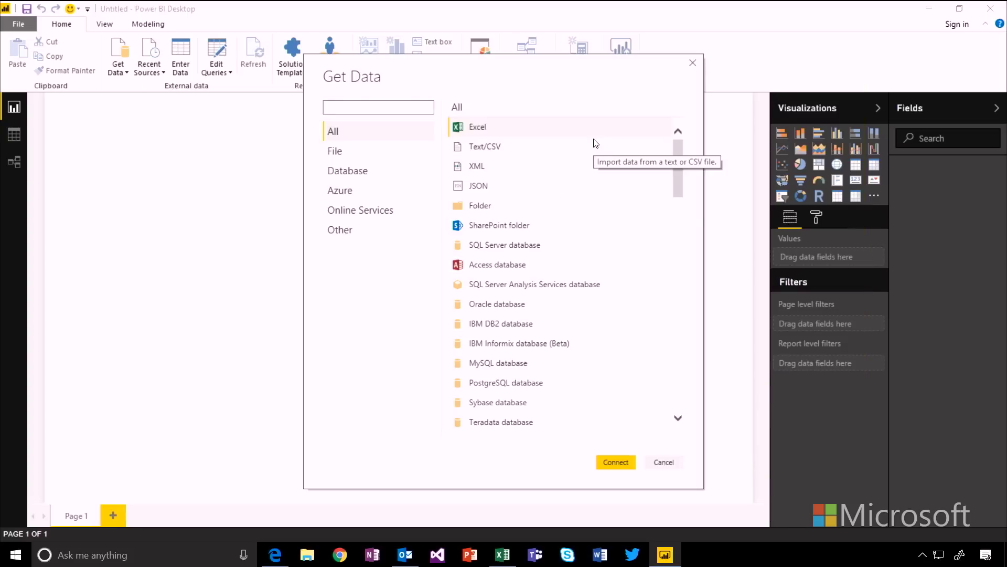
pyautogui.click(613, 461)
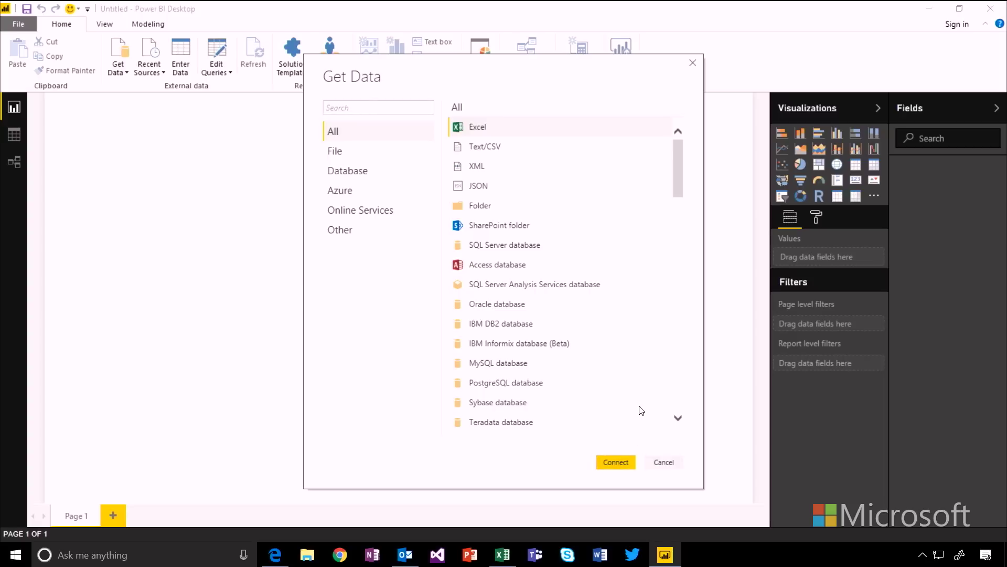
pyautogui.click(614, 462)
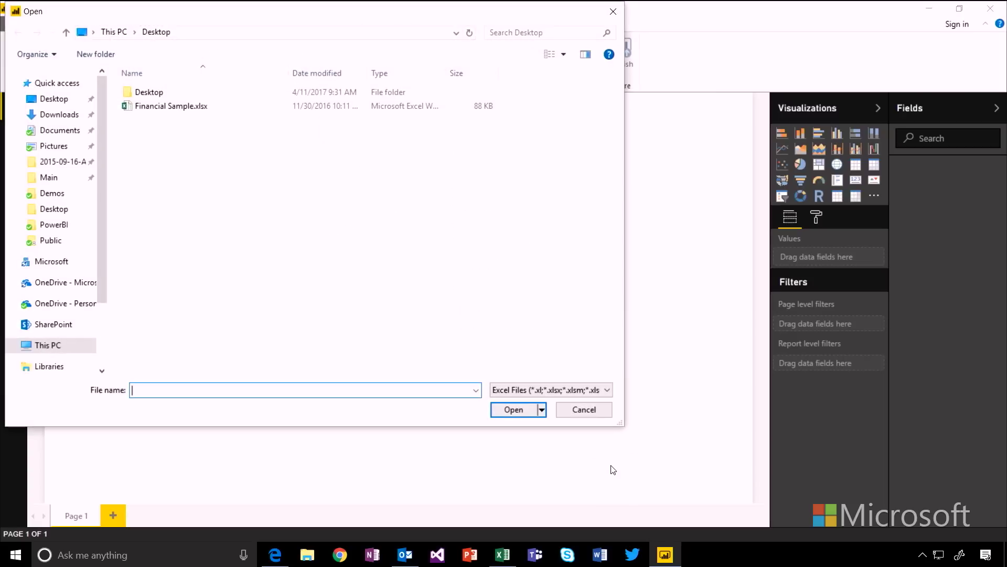
pyautogui.click(192, 106)
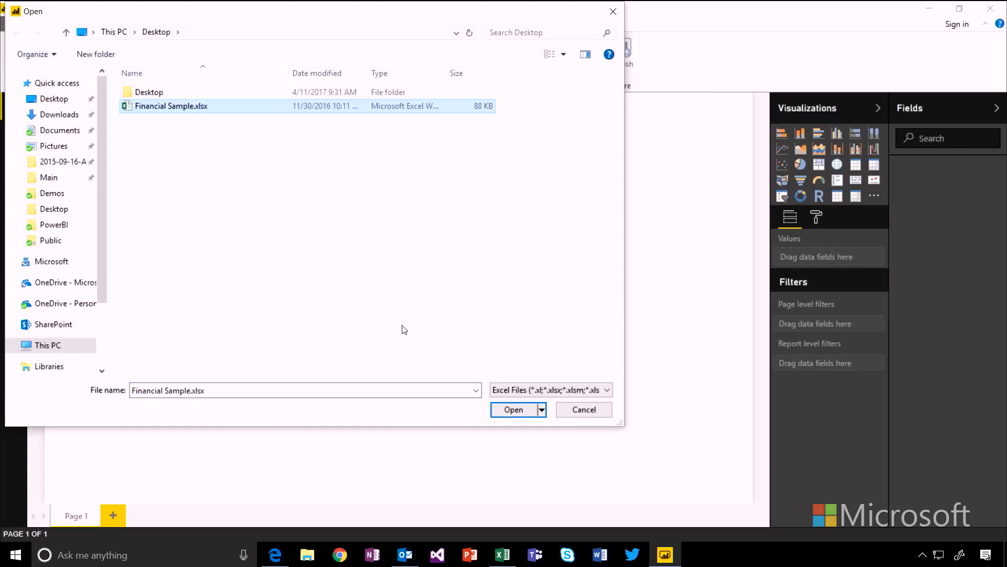
pyautogui.click(510, 412)
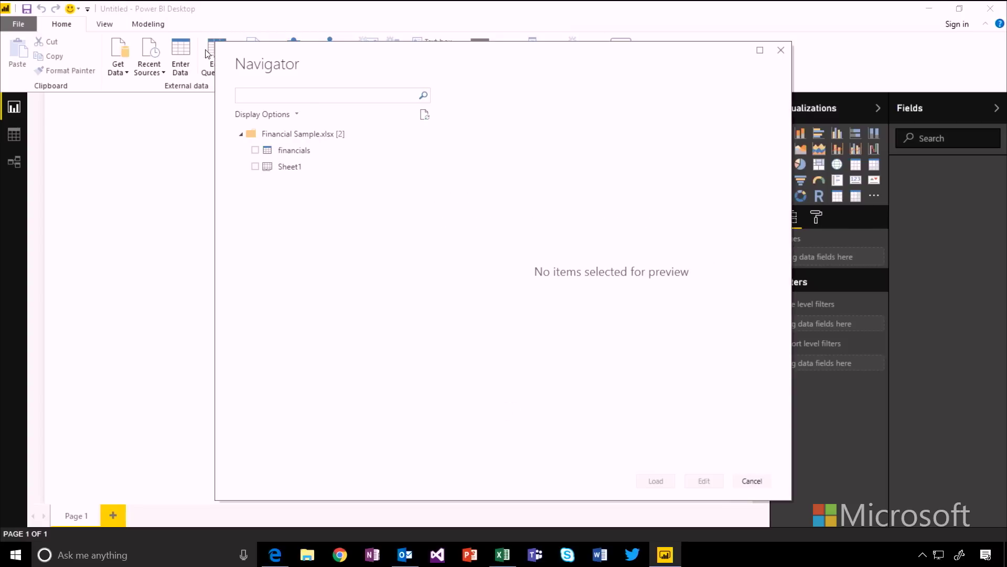
# Step: Select the financials table in the Navigator, preview it, and load it
pyautogui.click(256, 151)
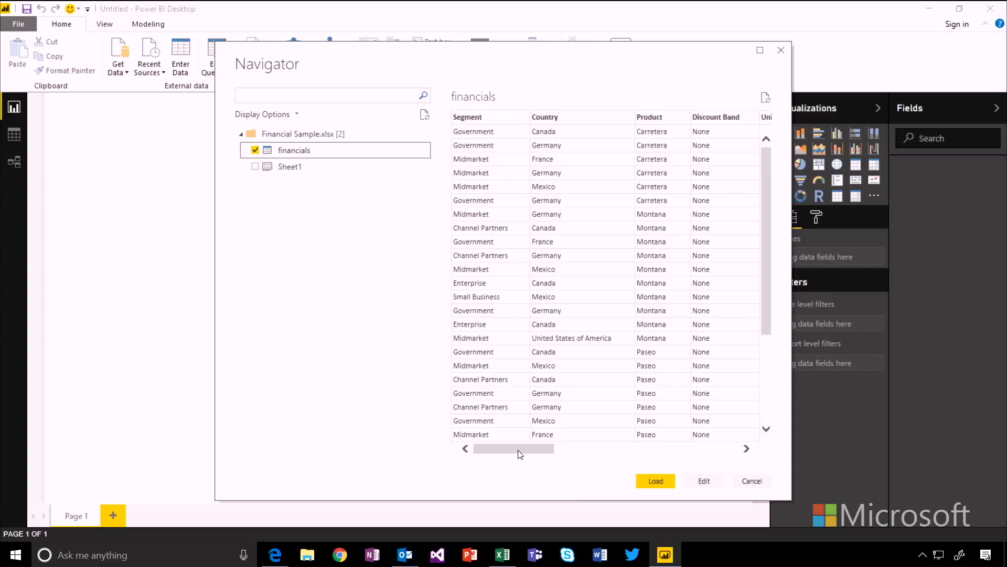
pyautogui.moveTo(520, 454); pyautogui.dragTo(693, 418)
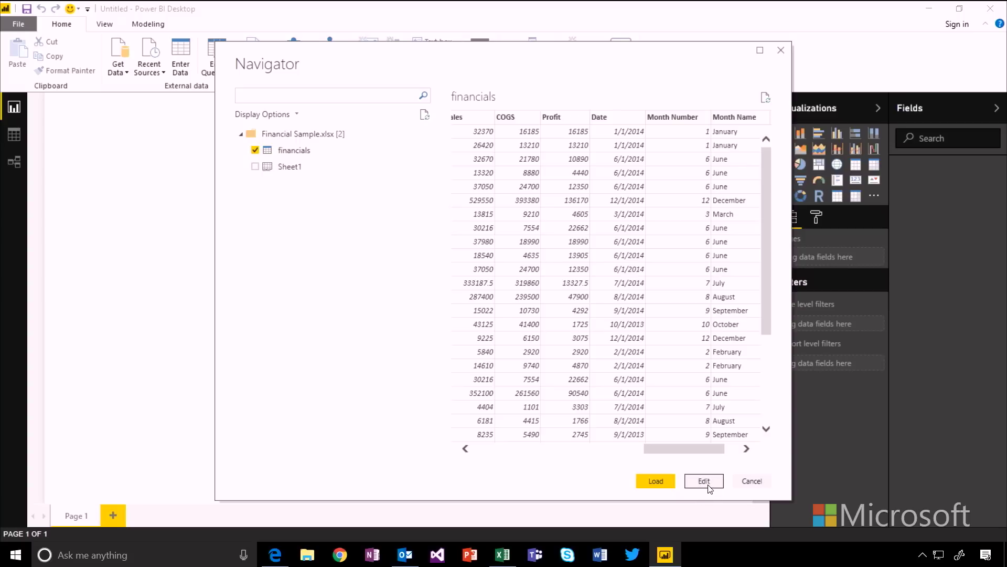
pyautogui.click(667, 481)
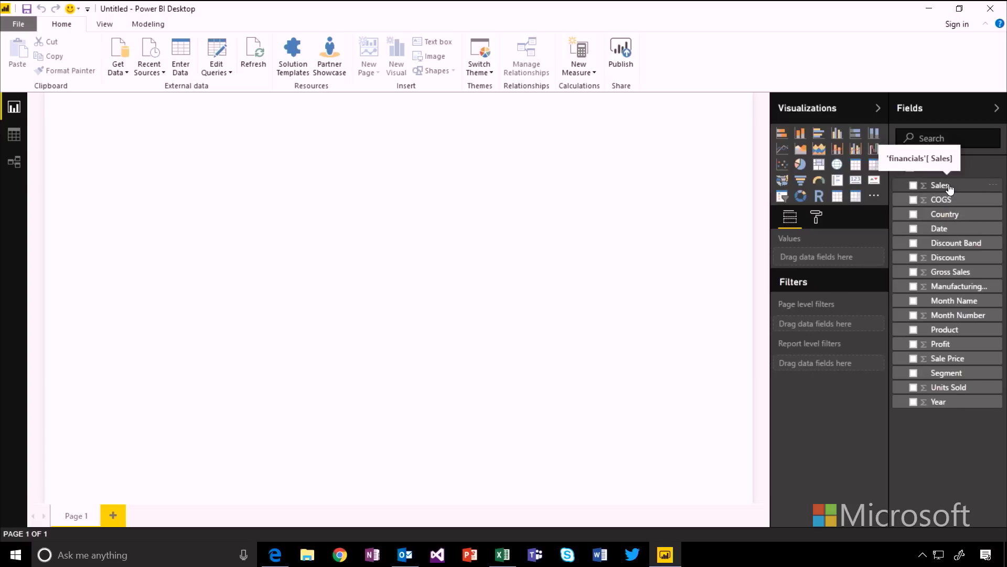
# Step: Create a Sales column chart broken down by Segment and enlarge it on the page
pyautogui.moveTo(949, 187); pyautogui.dragTo(207, 290)
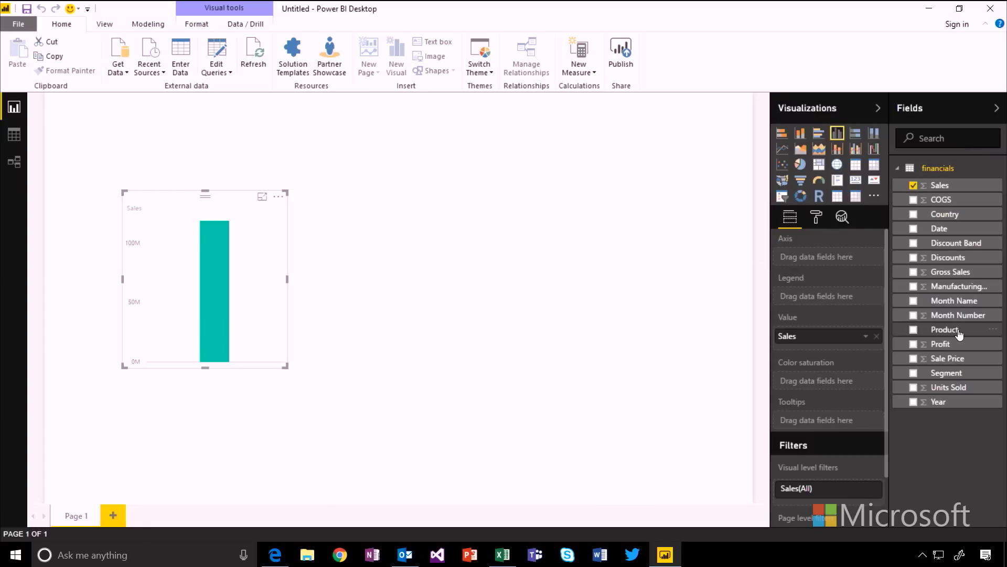
pyautogui.moveTo(950, 373); pyautogui.dragTo(246, 304)
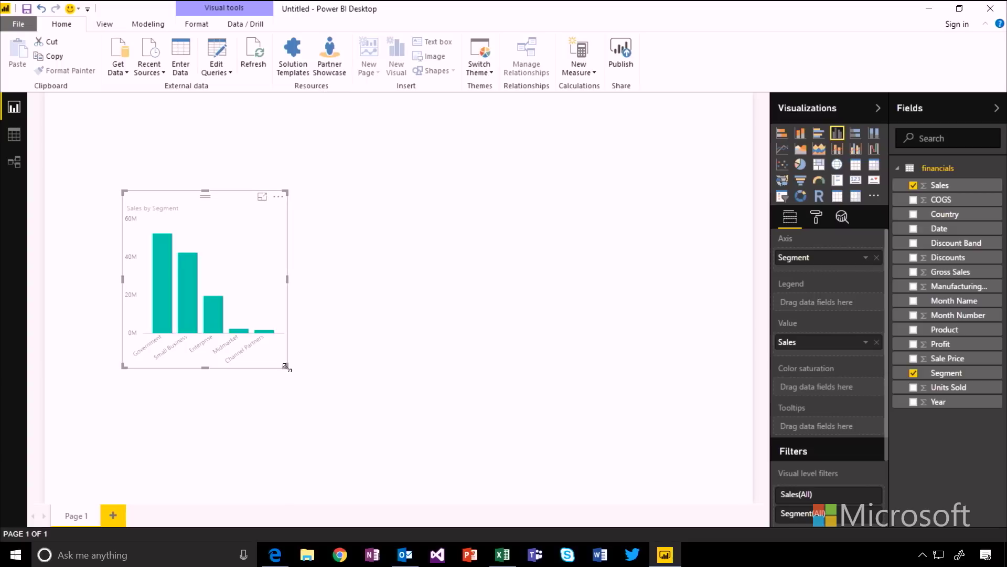
pyautogui.moveTo(288, 366); pyautogui.dragTo(418, 407)
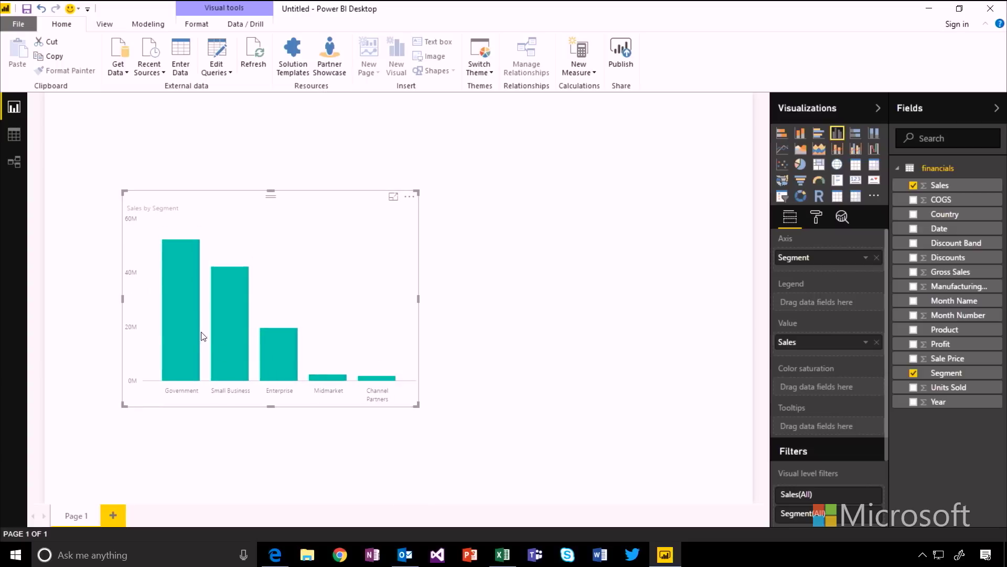
pyautogui.moveTo(190, 308)
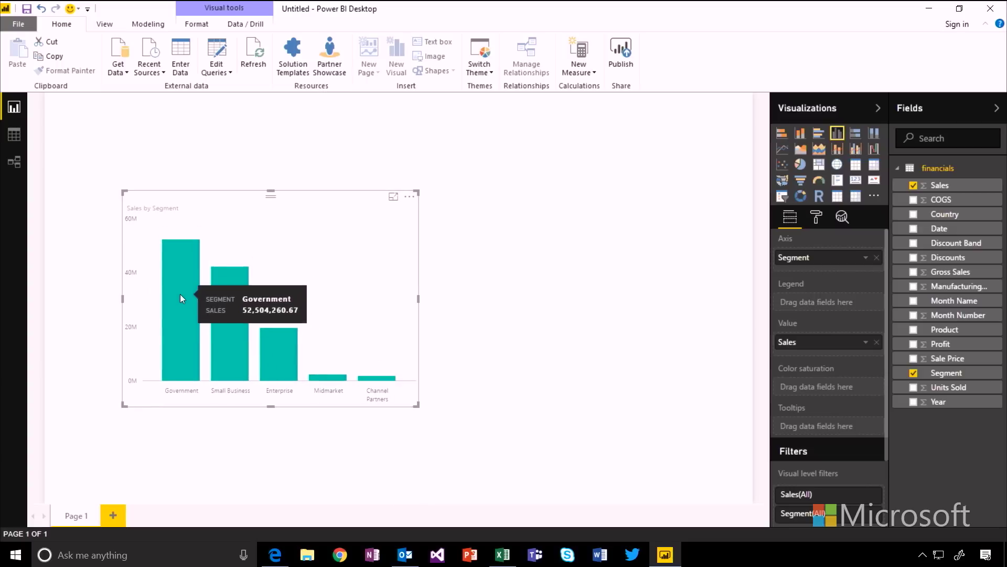
pyautogui.moveTo(326, 386)
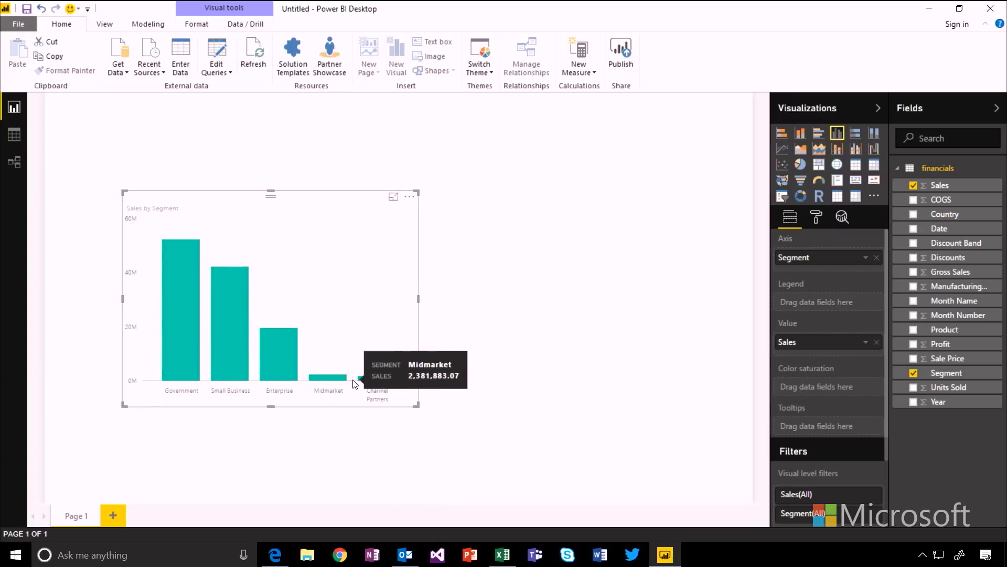
pyautogui.click(593, 407)
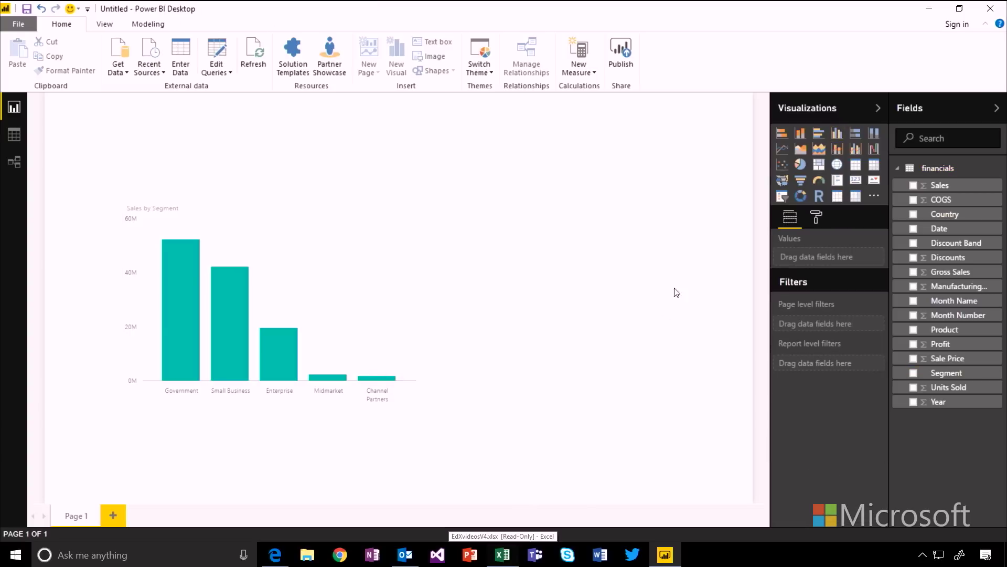
# Step: Add an enlarged map right of the chart, with Sales as bubble size and Country as location
pyautogui.click(837, 167)
pyautogui.moveTo(484, 197); pyautogui.dragTo(509, 273)
pyautogui.moveTo(603, 346); pyautogui.dragTo(711, 408)
pyautogui.moveTo(941, 192); pyautogui.dragTo(571, 309)
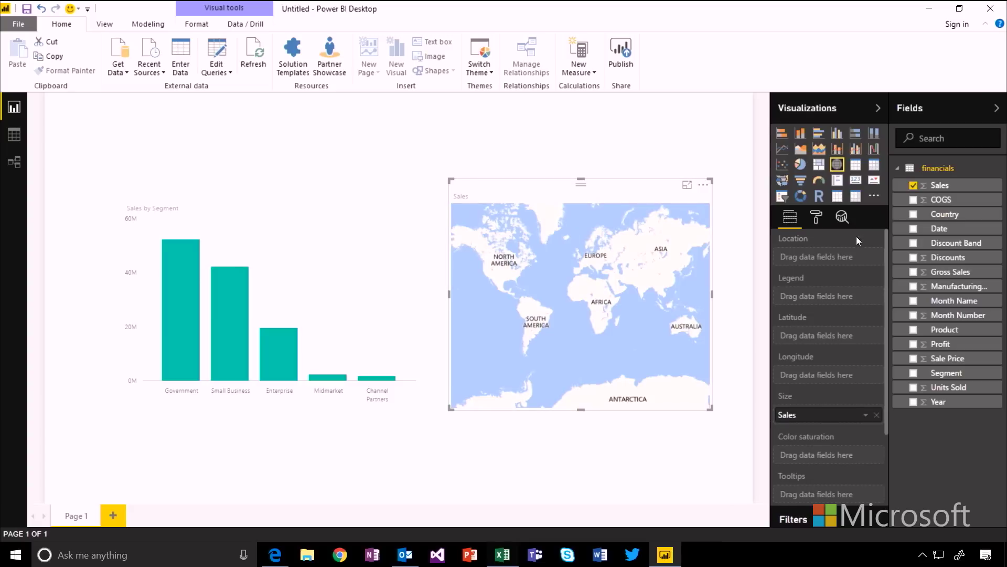
pyautogui.moveTo(944, 215); pyautogui.dragTo(608, 322)
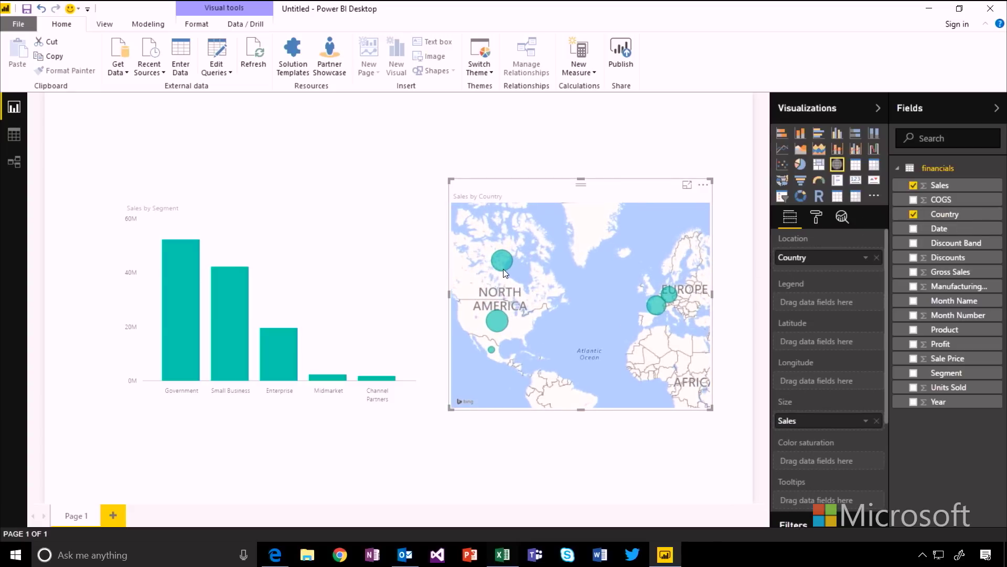
pyautogui.moveTo(496, 322)
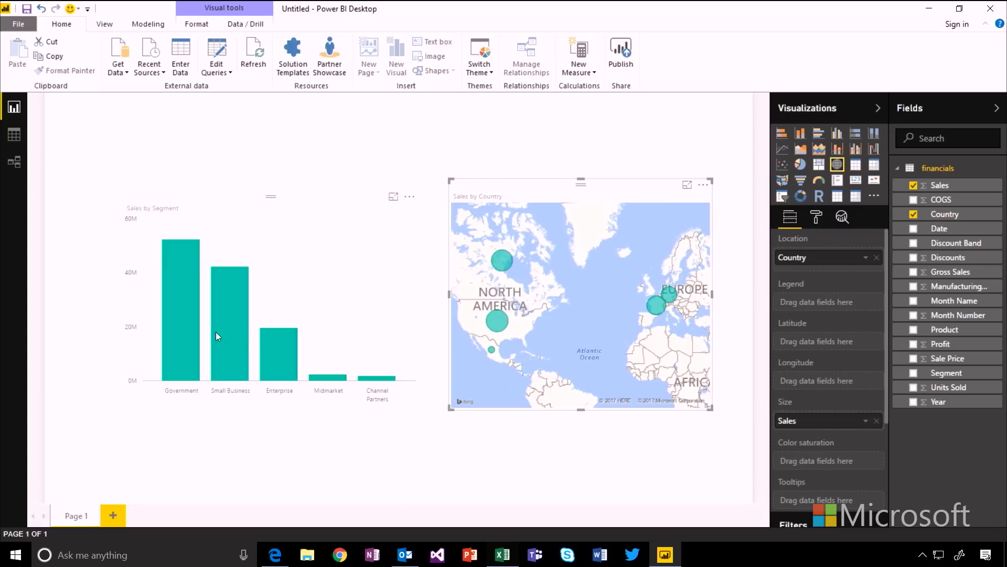
# Step: Test Government and United States cross-highlights, then clear them so bars show full totals
pyautogui.click(193, 327)
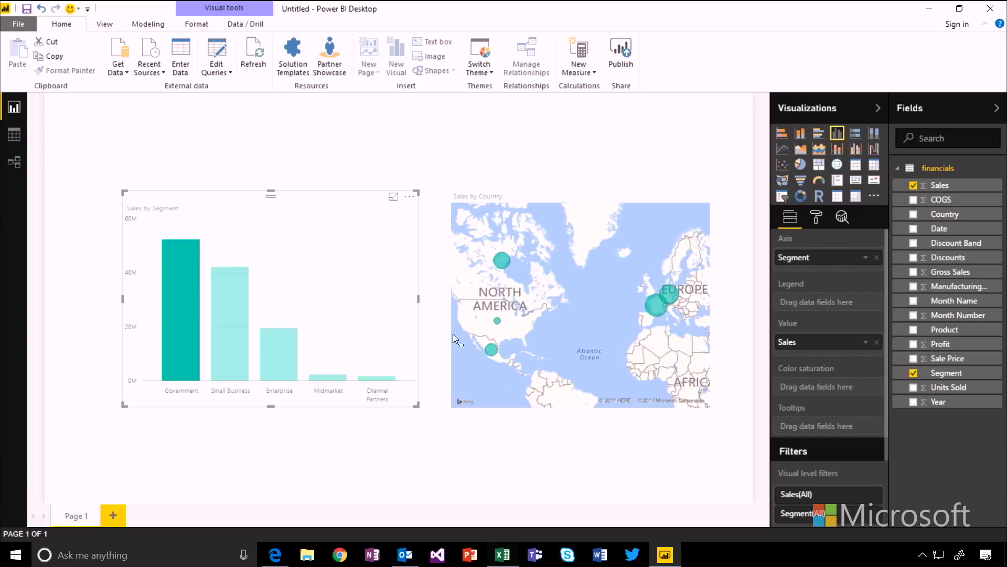
pyautogui.click(545, 338)
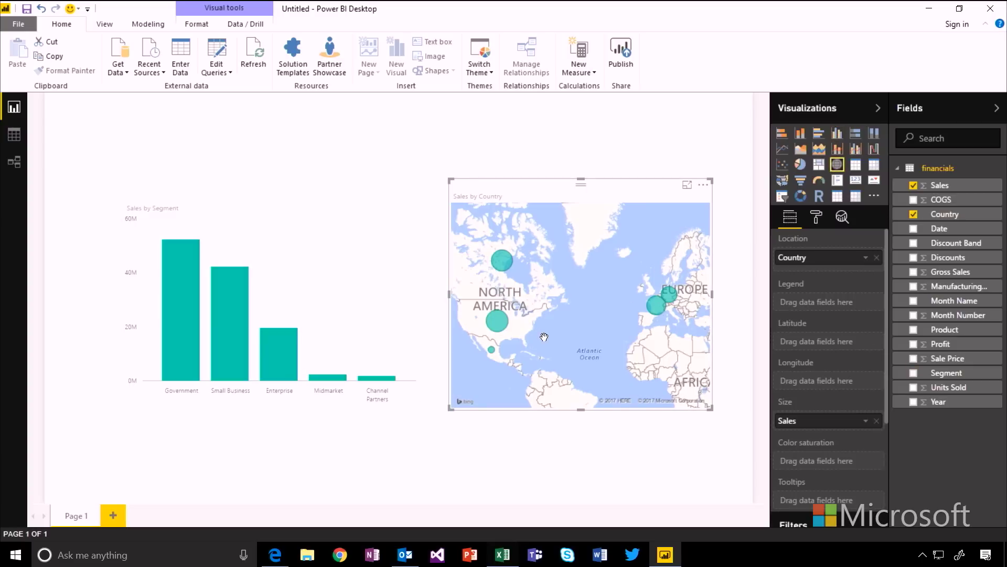
pyautogui.click(499, 324)
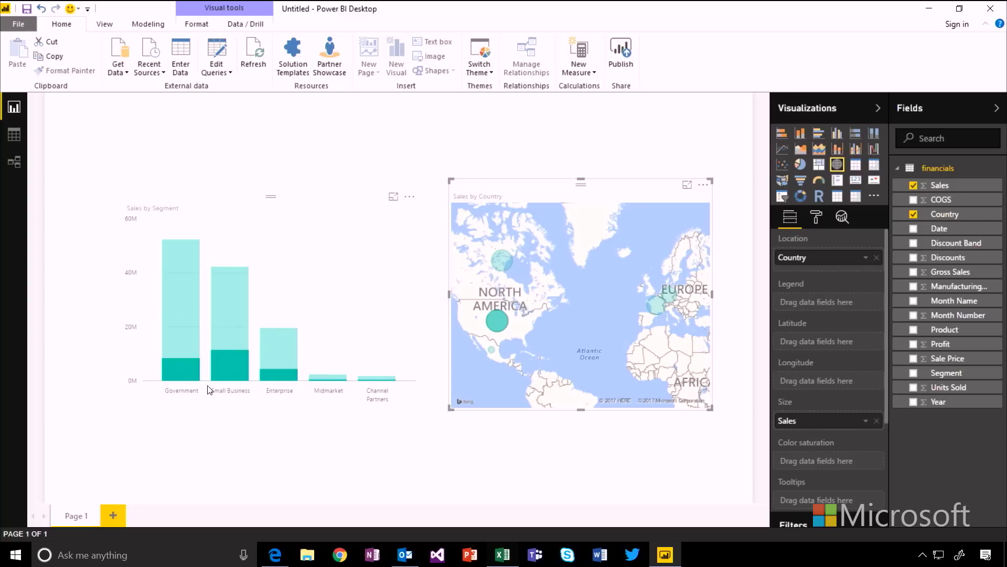
pyautogui.click(330, 368)
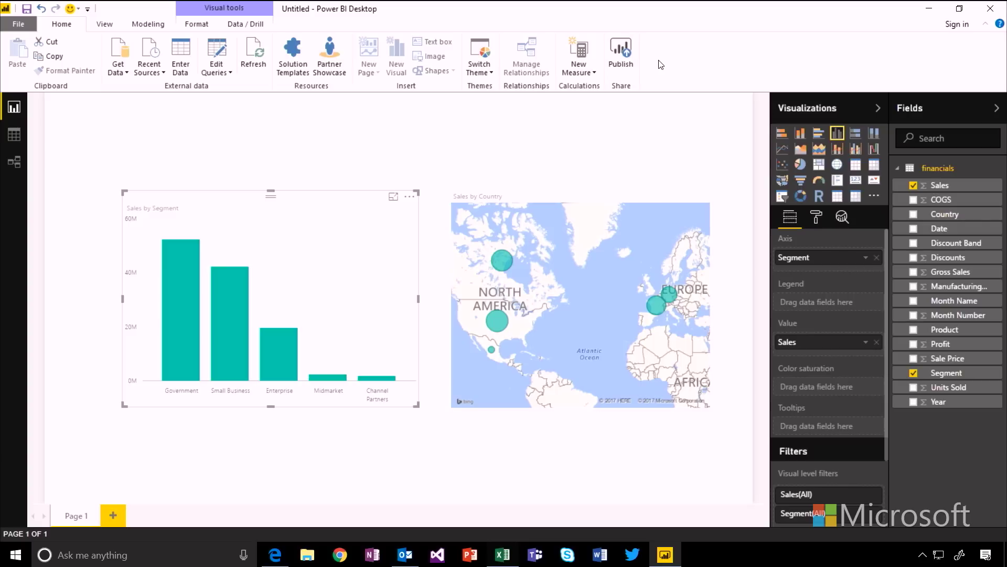
pyautogui.click(620, 51)
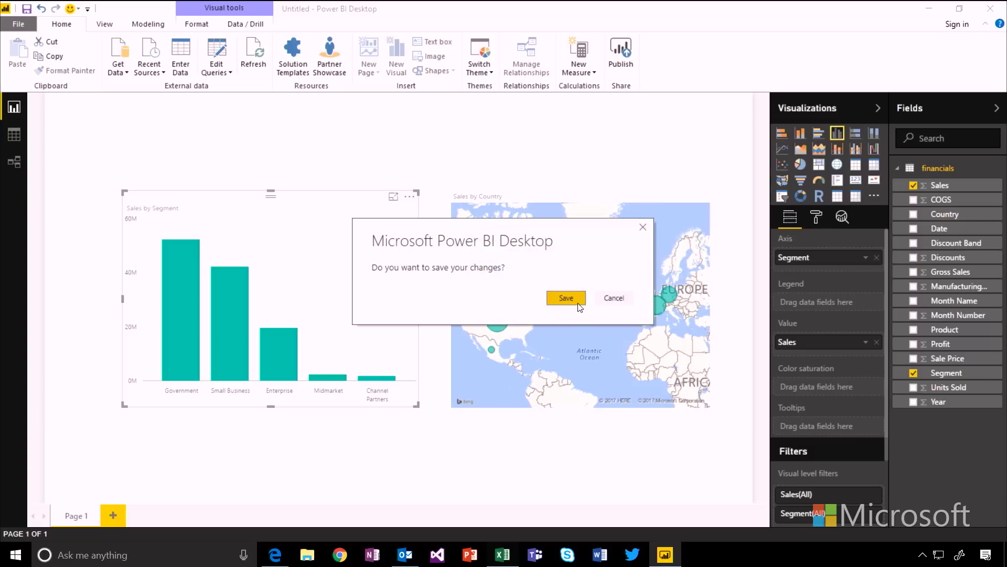
# Step: Save the report over the existing contoso.pbix file
pyautogui.click(578, 302)
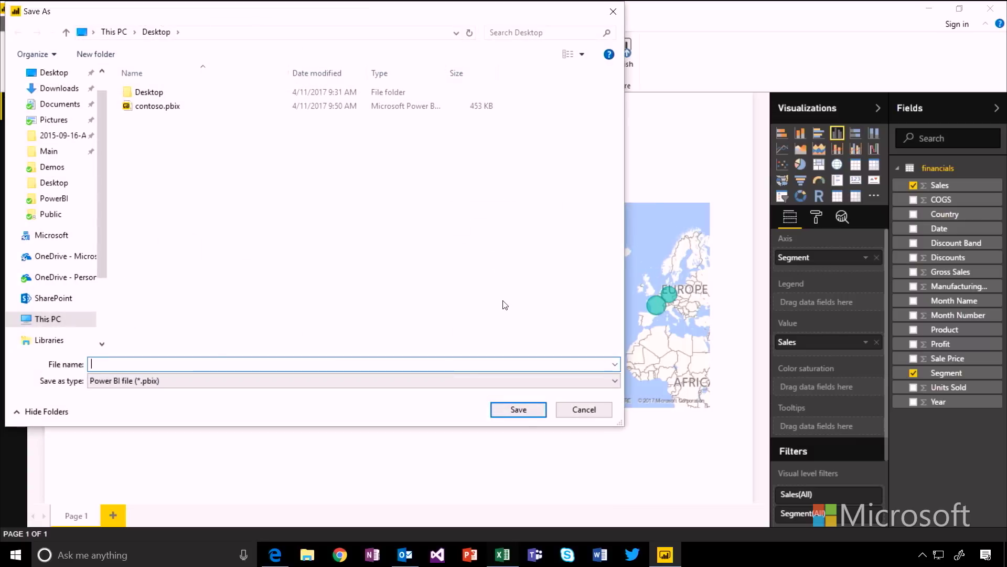
pyautogui.click(197, 107)
pyautogui.click(537, 420)
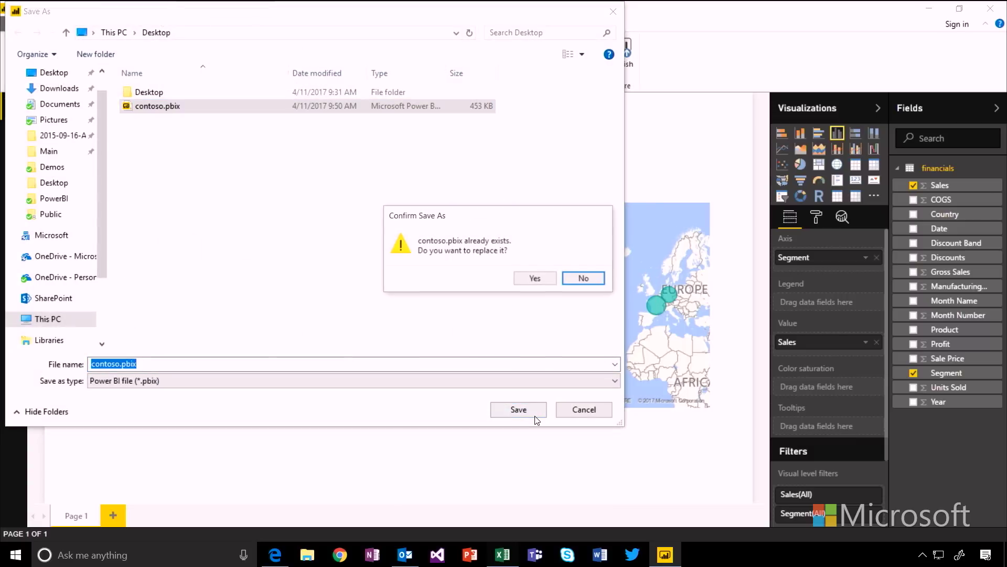
pyautogui.click(537, 279)
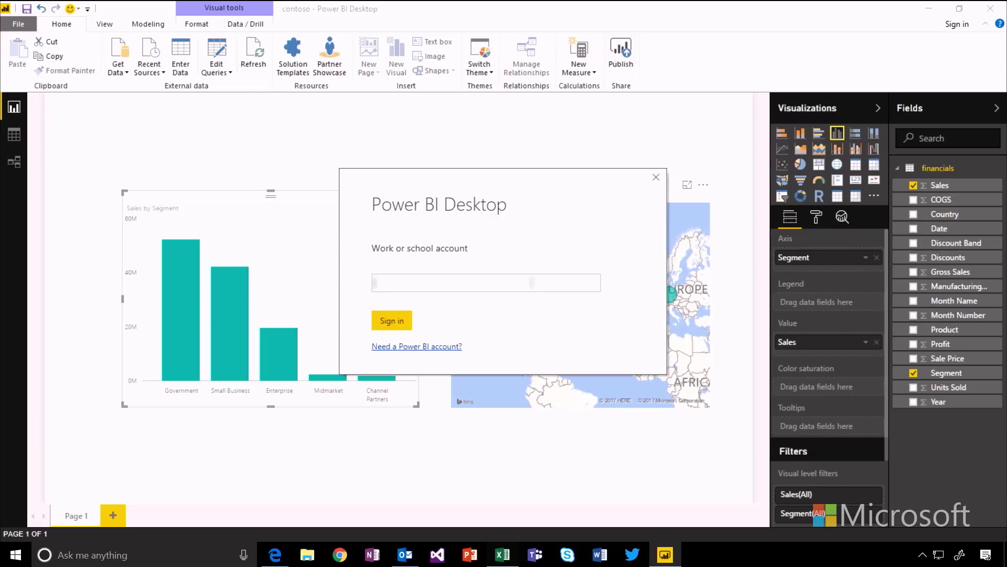
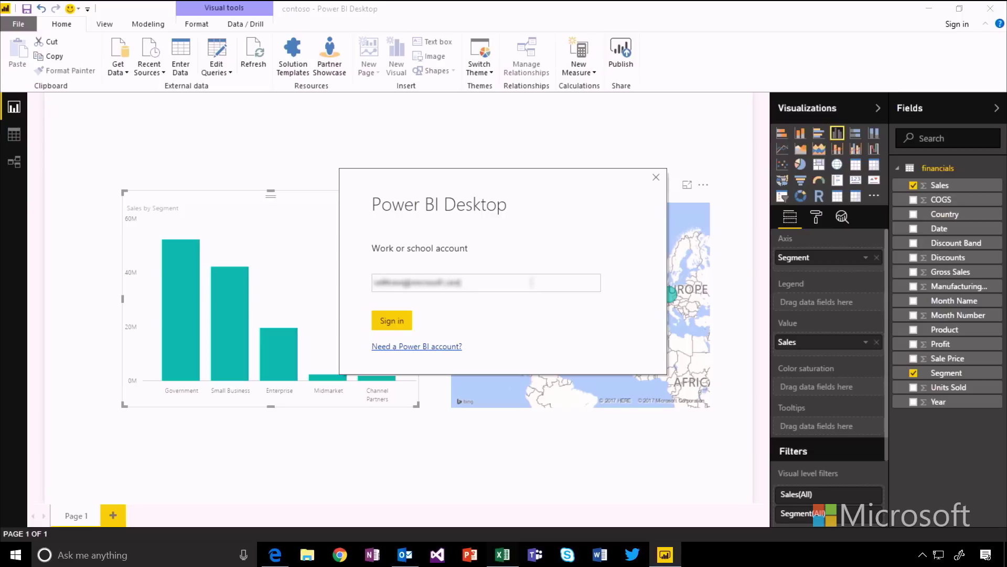
# Step: Sign in with the work account and publish the report to My workspace
pyautogui.press('Return')
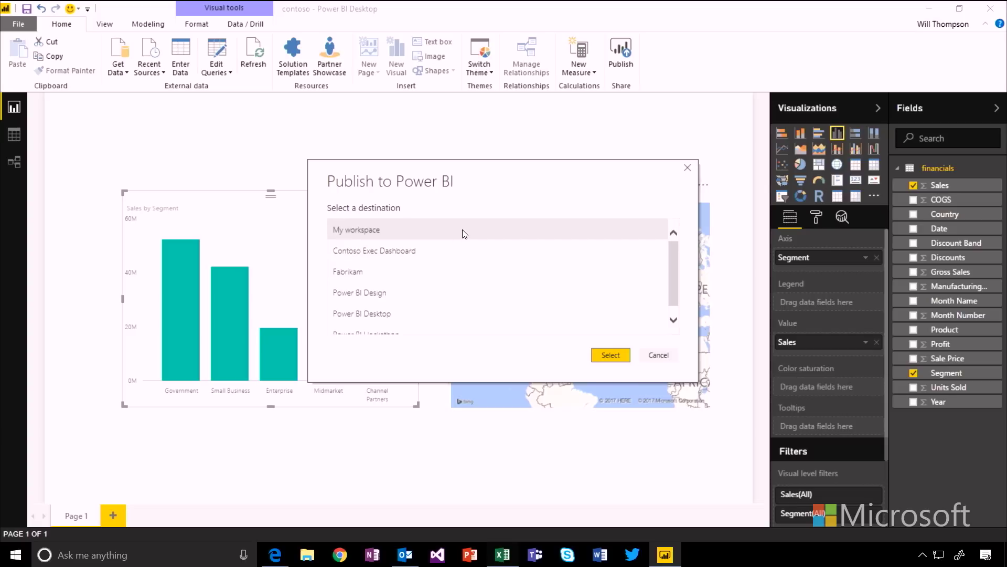
pyautogui.click(607, 356)
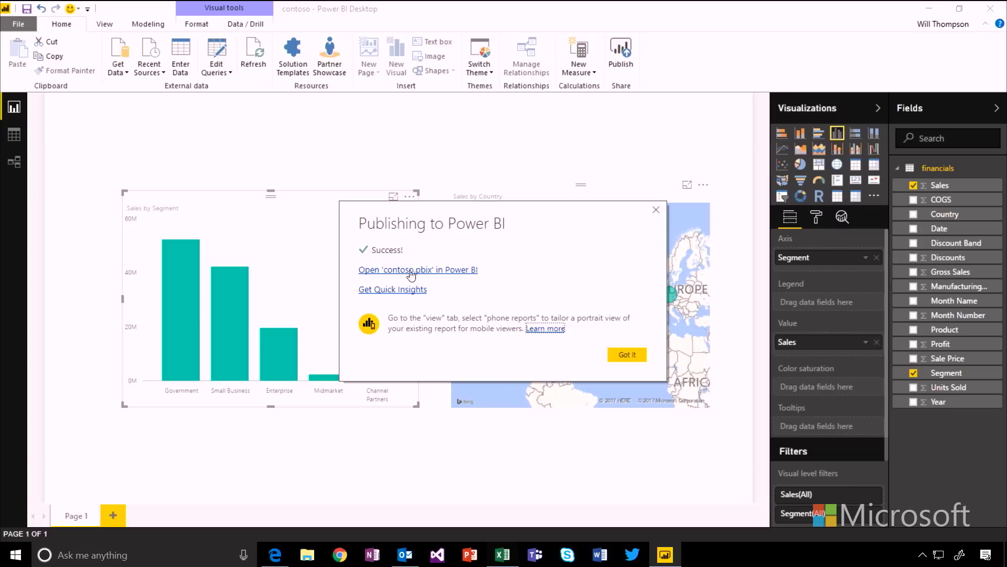
# Step: Pin the Sales by Segment chart to a new dashboard named 'Contoso Financials'
pyautogui.click(393, 272)
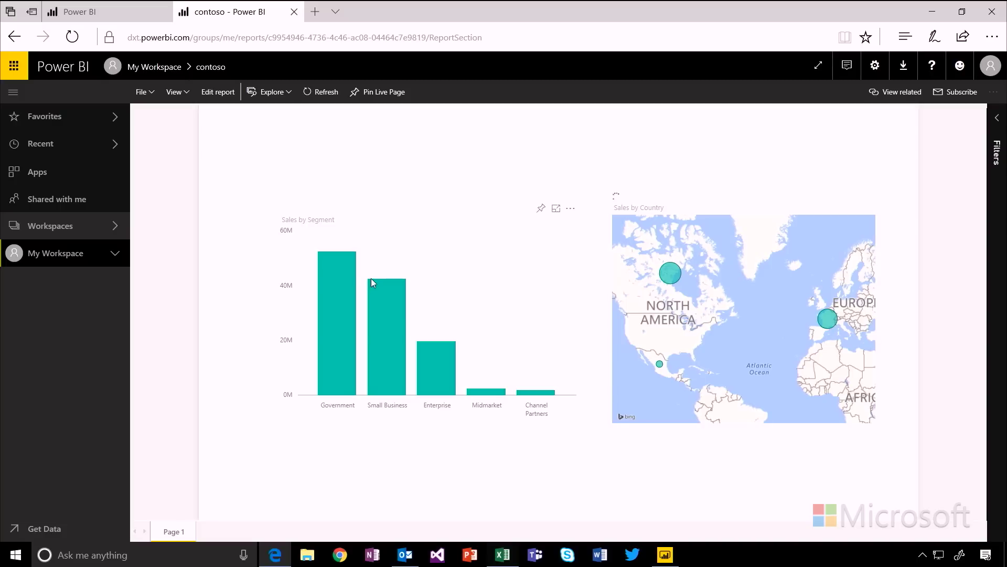
pyautogui.click(348, 295)
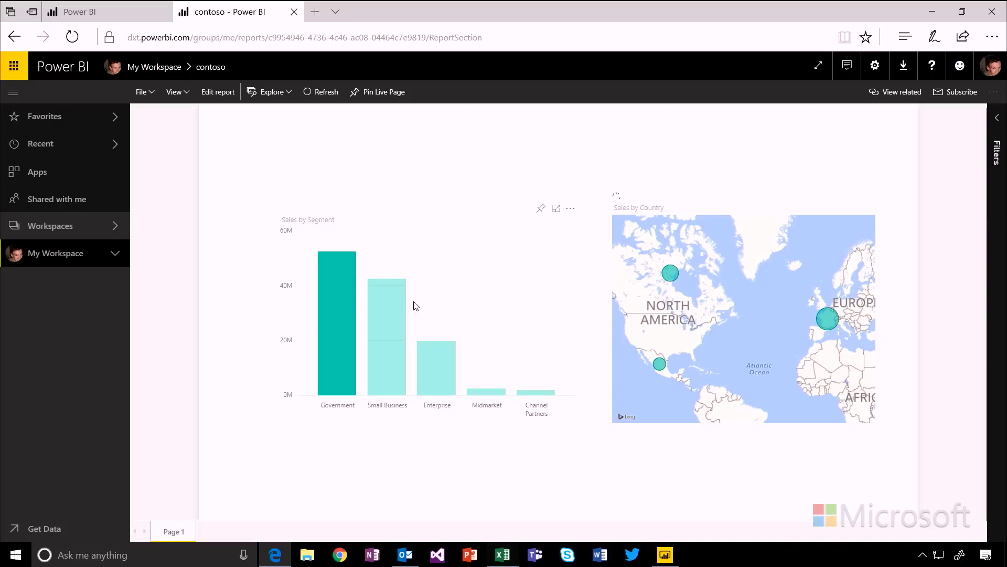
pyautogui.click(528, 348)
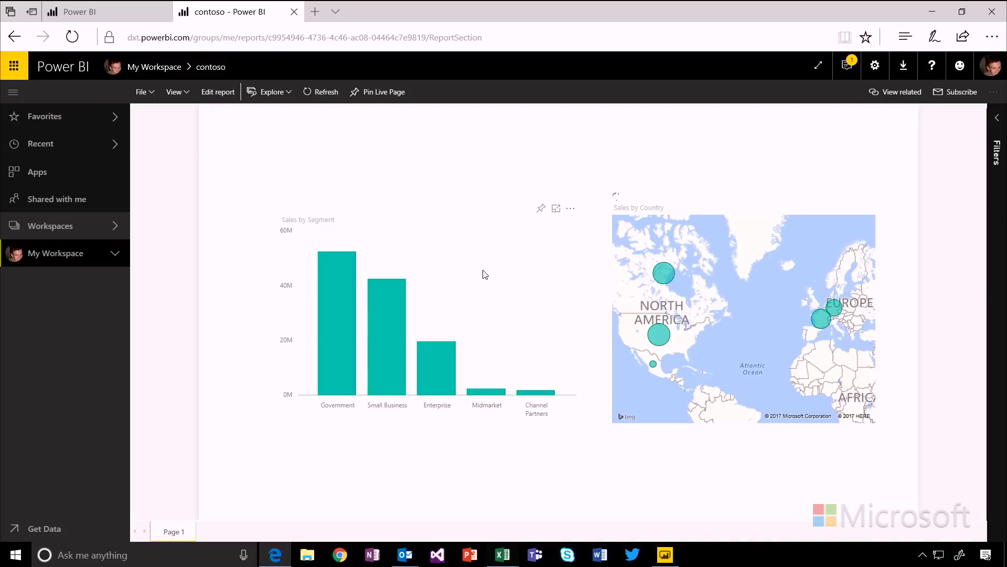
pyautogui.click(541, 210)
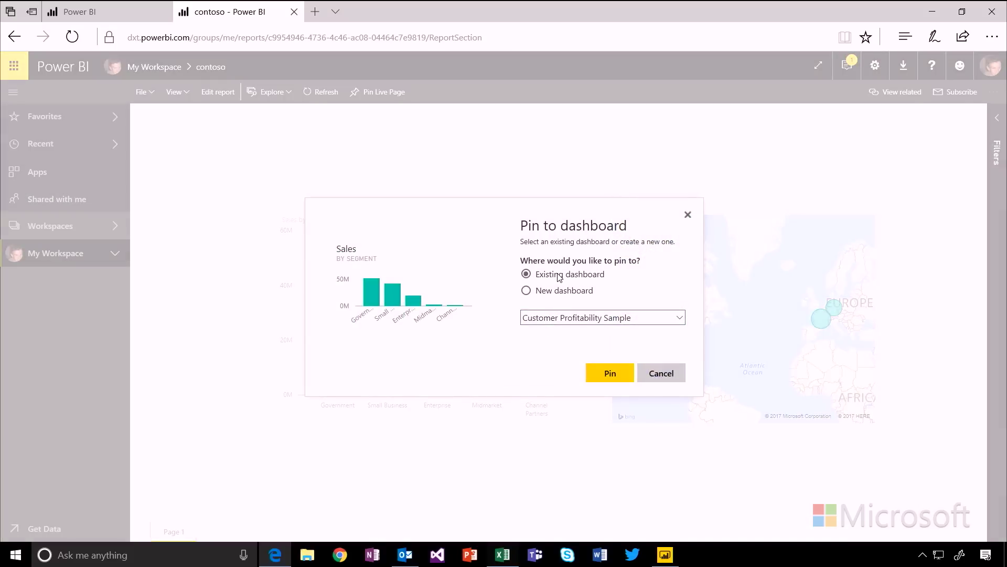
pyautogui.click(553, 295)
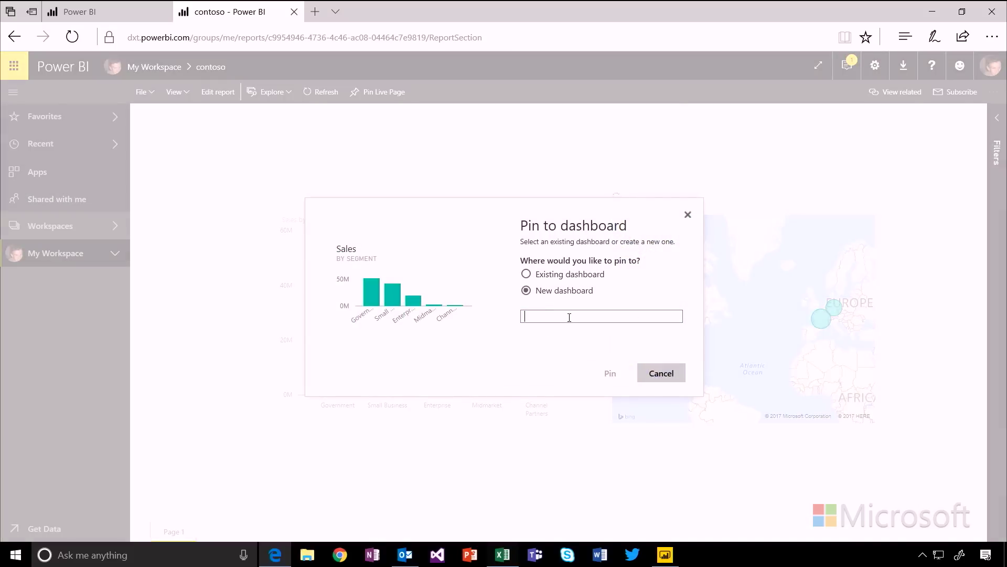
pyautogui.write('Contoso Fin')
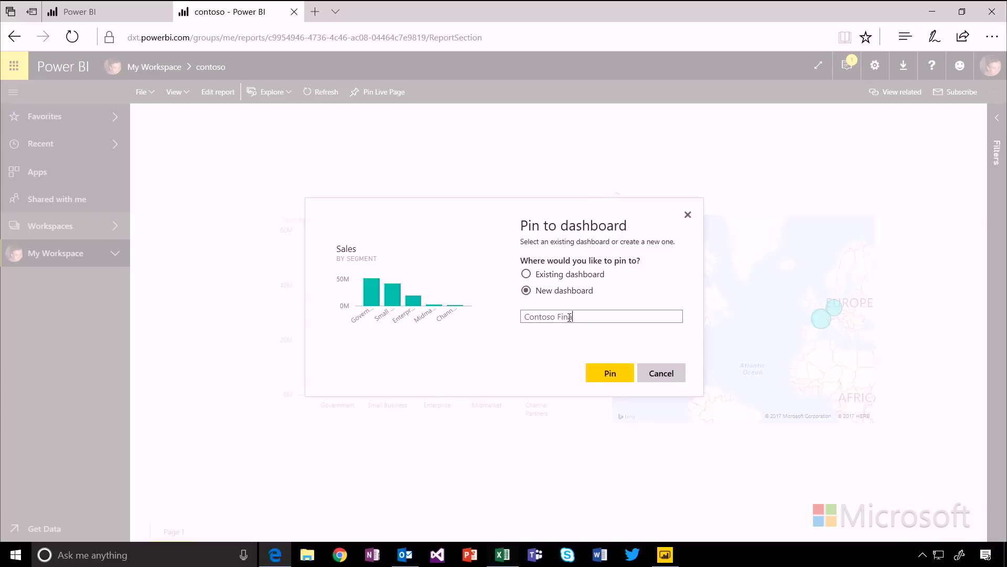
pyautogui.write('ancials')
pyautogui.click(609, 373)
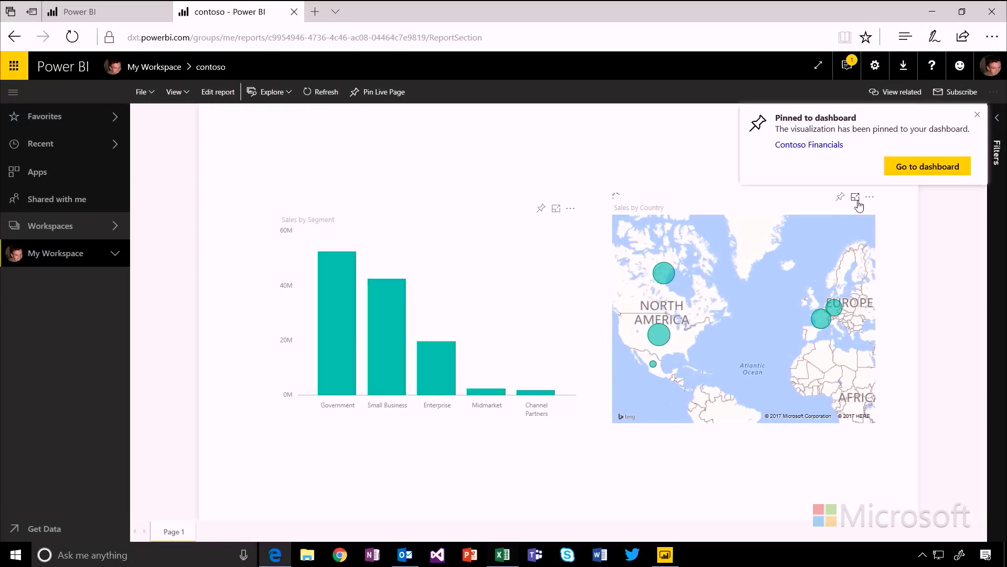
# Step: Pin the Sales by Country map to Contoso Financials and view the dashboard
pyautogui.click(840, 197)
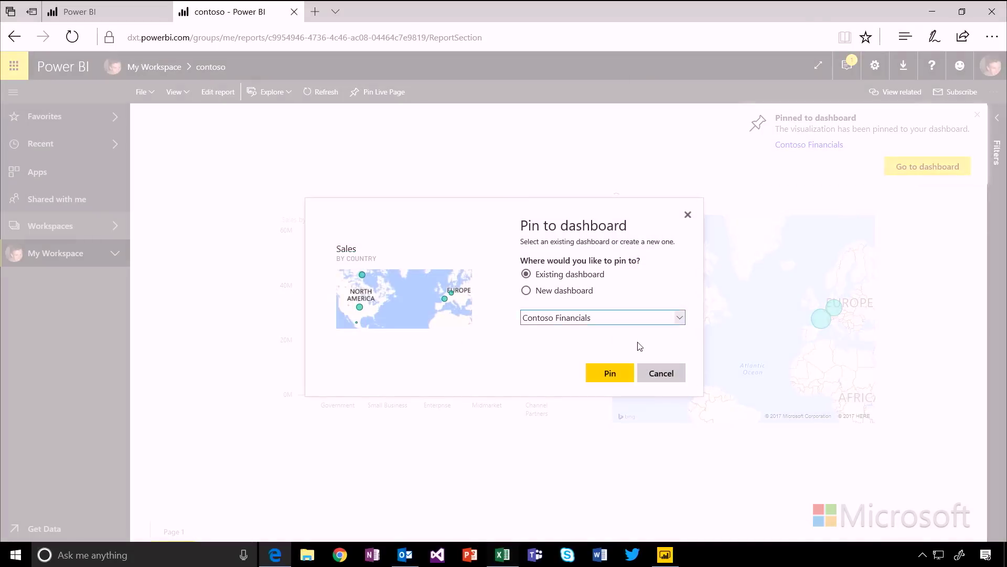
pyautogui.click(607, 374)
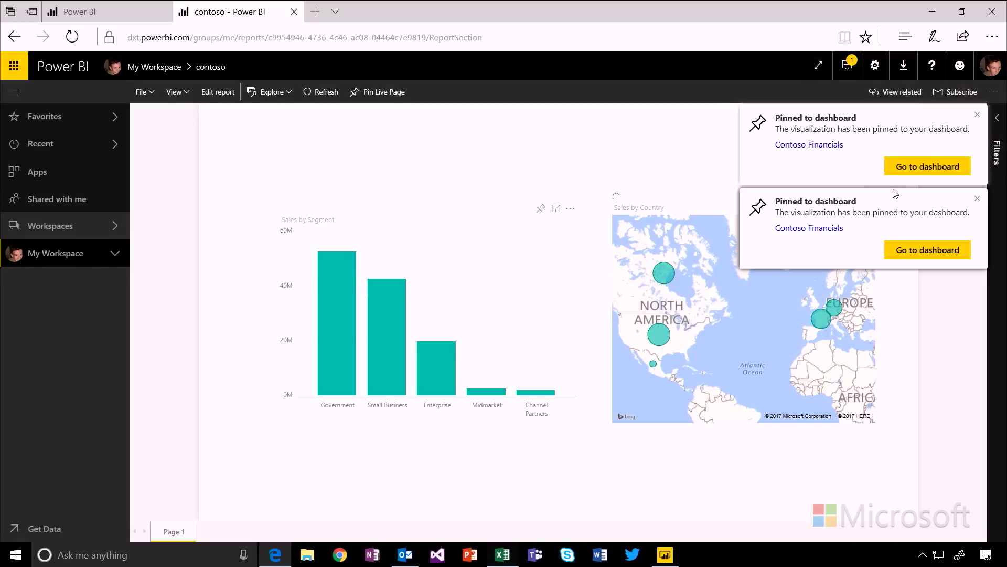
pyautogui.click(917, 168)
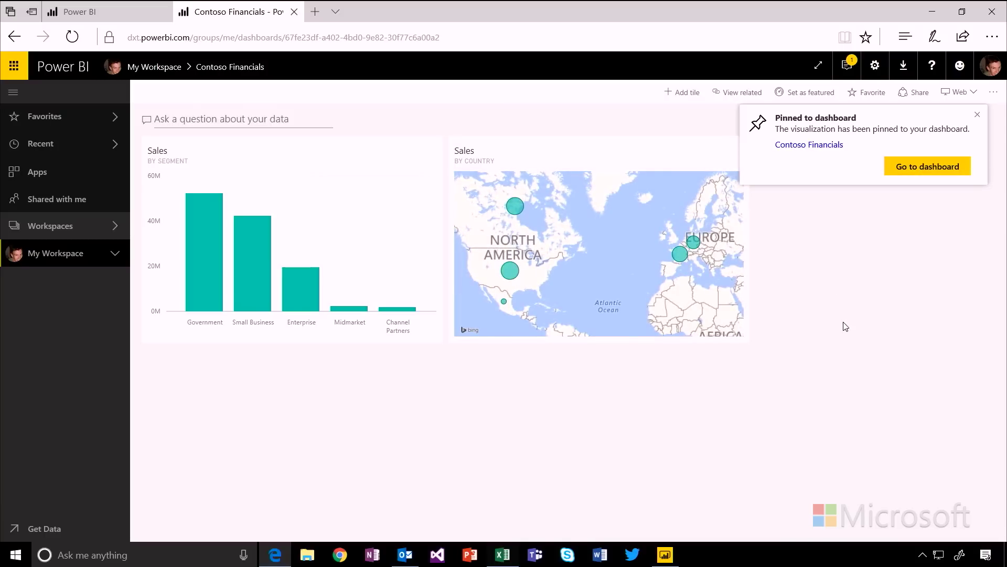